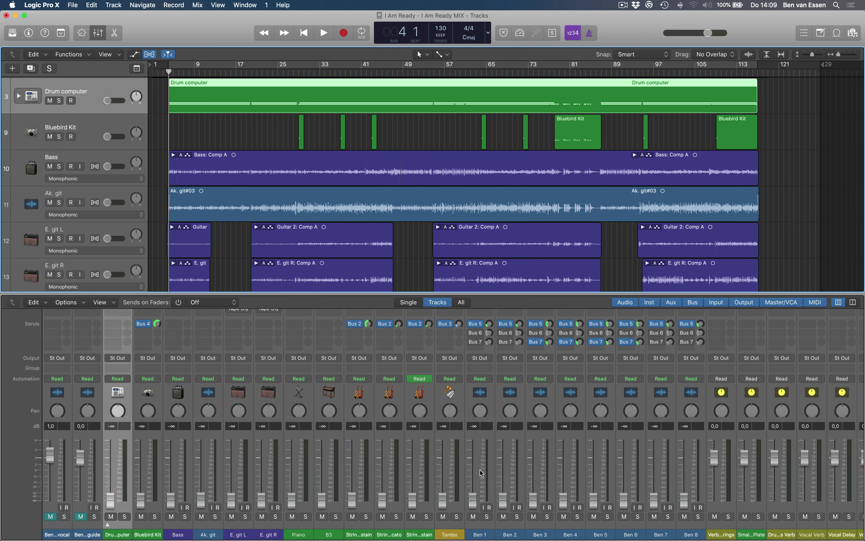
Start playback, raise the Drum computer channel to about -2.6 dB and unfold its sub-channels, with the Snare at -2.1 dB
key(space)
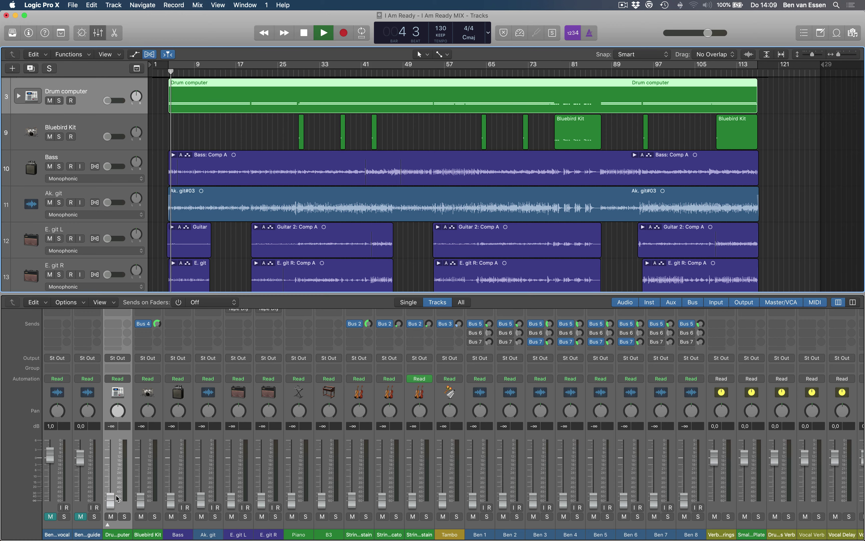
drag(111, 499, 113, 460)
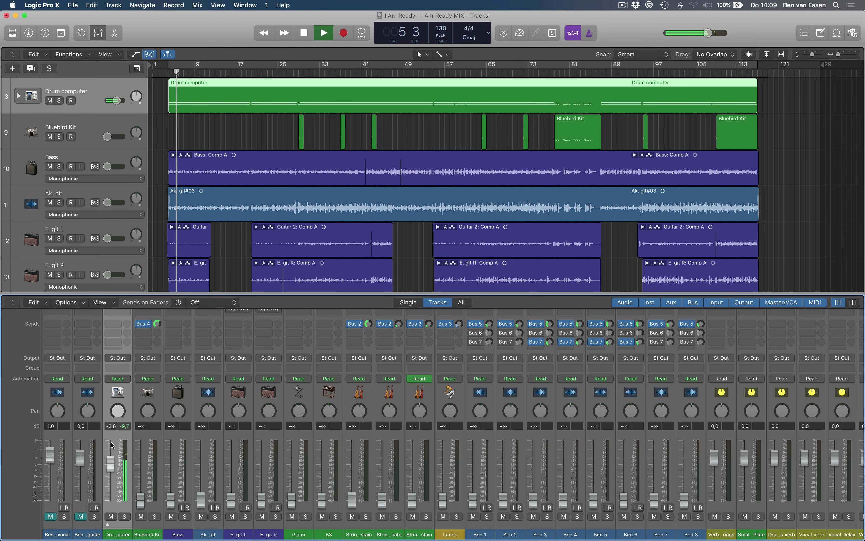
click(107, 525)
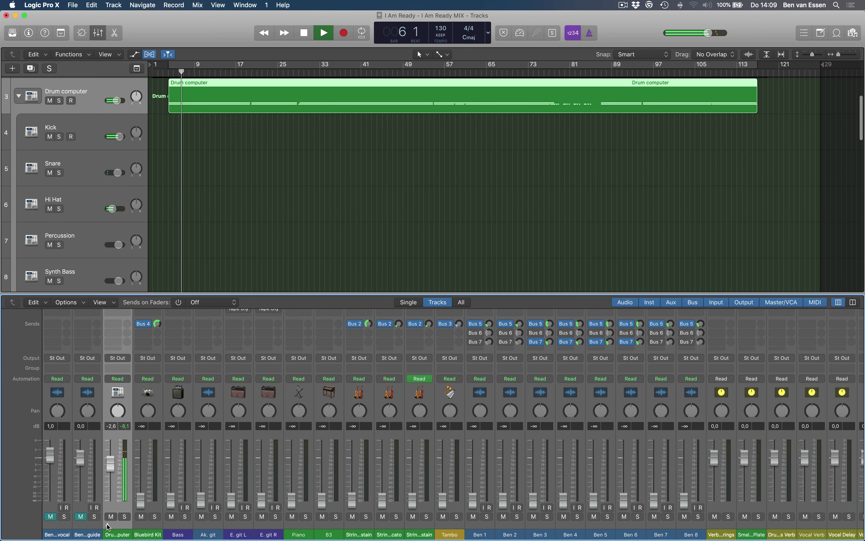
drag(172, 464, 172, 465)
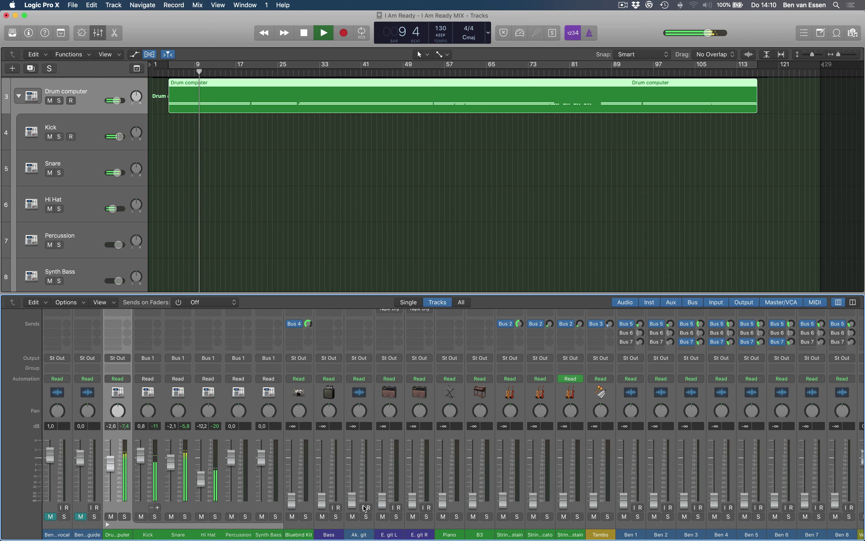
With the Drum computer finally pulled down to silence, balance Ak. git at about 0.3 dB, vocal 1 at -5.5 dB and vocal 2 at -12.6 dB
drag(352, 501, 352, 459)
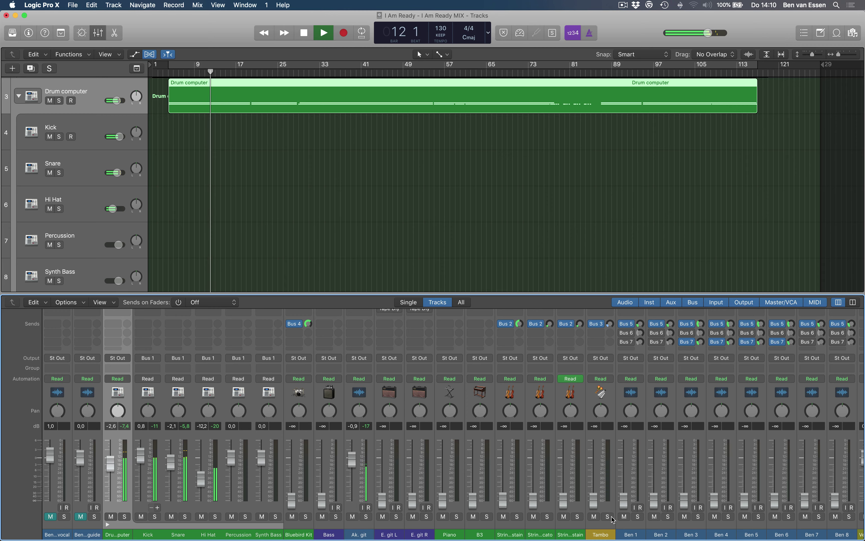
drag(623, 498, 622, 468)
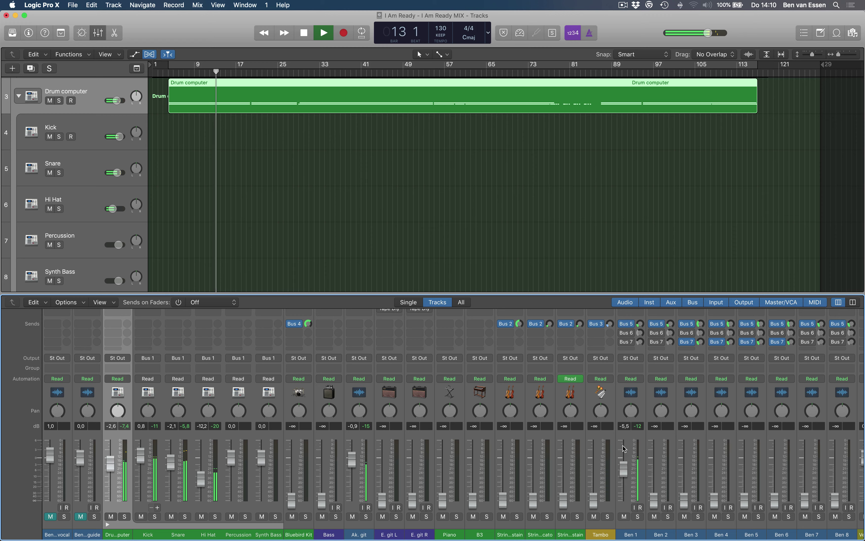
drag(110, 463, 111, 498)
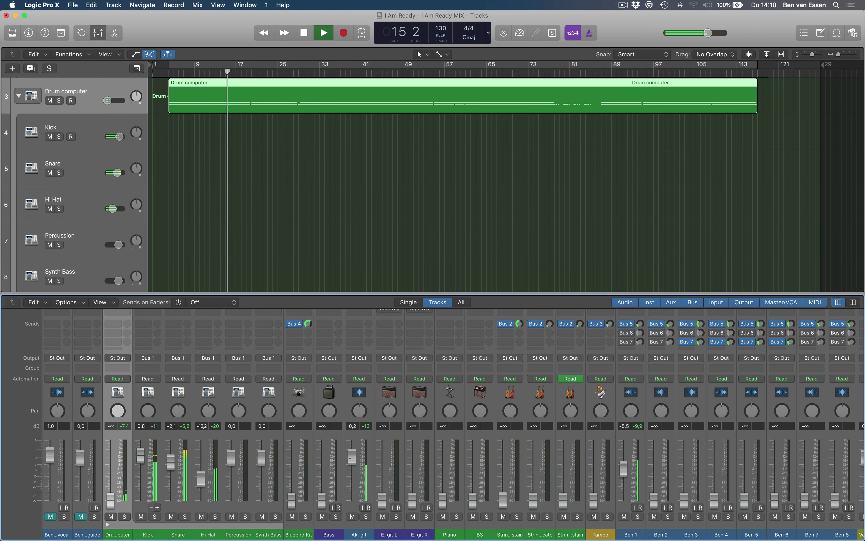
drag(352, 463, 350, 460)
drag(654, 500, 653, 479)
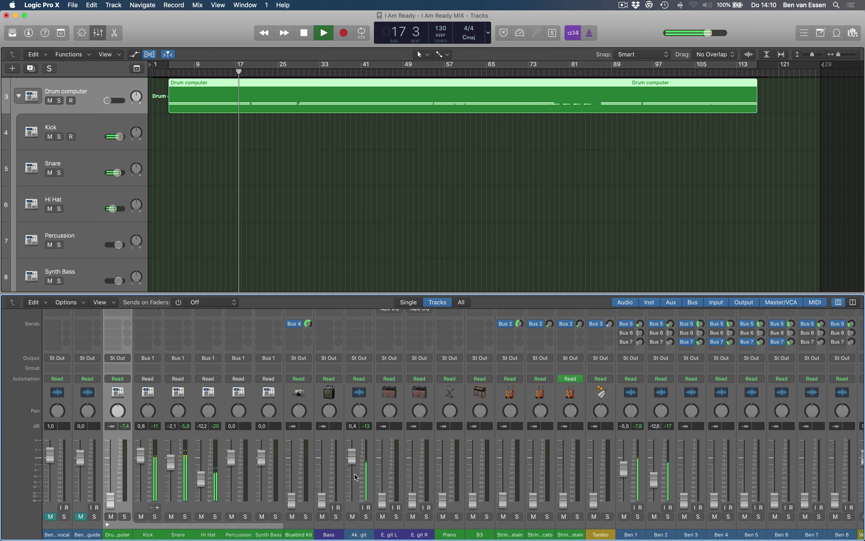
drag(353, 458, 352, 459)
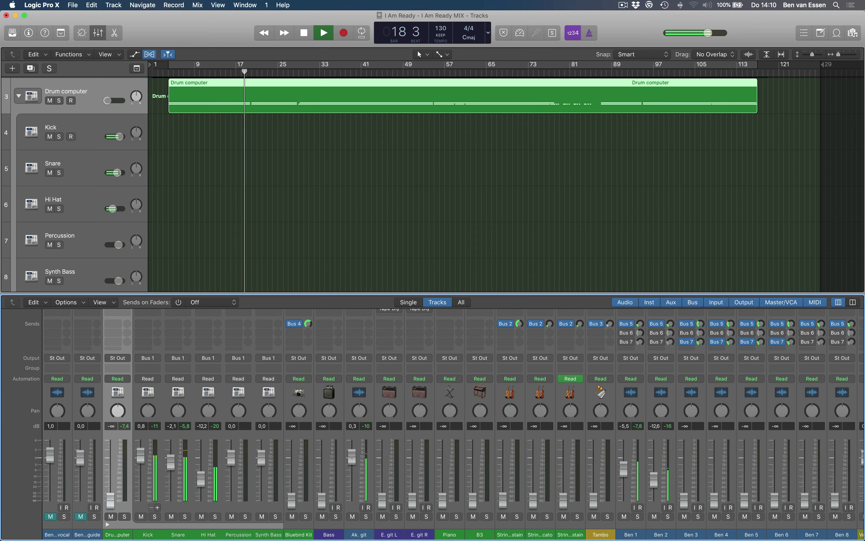
Bring the Drum computer back in at about -3.0 dB and set the Bass level to about -2.3 dB
drag(115, 503, 115, 466)
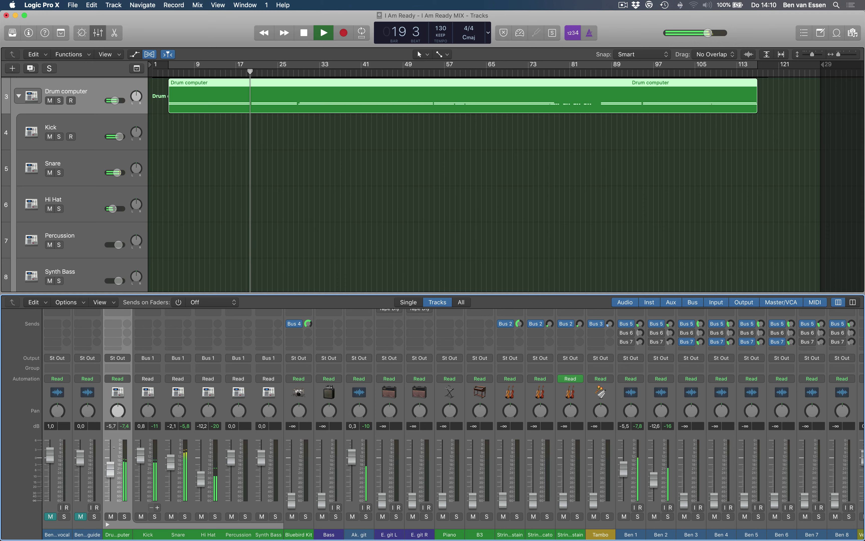
drag(110, 431, 110, 436)
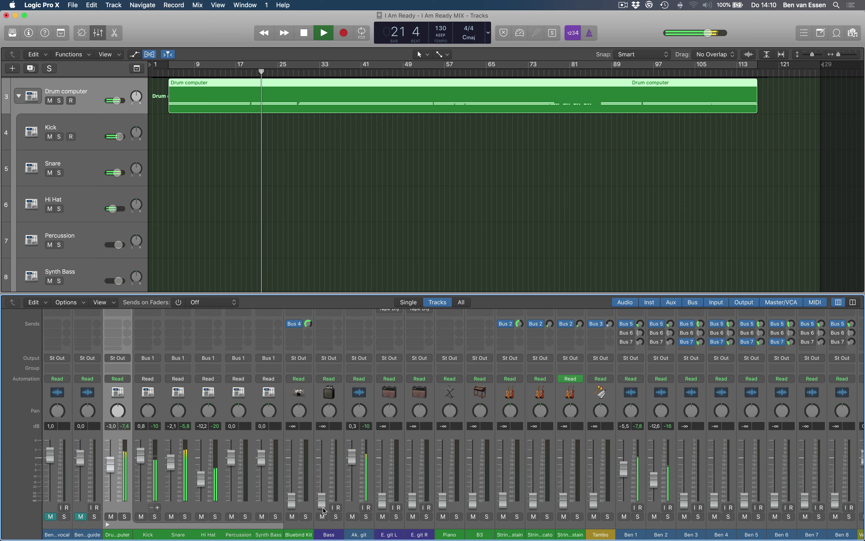
drag(322, 499, 321, 457)
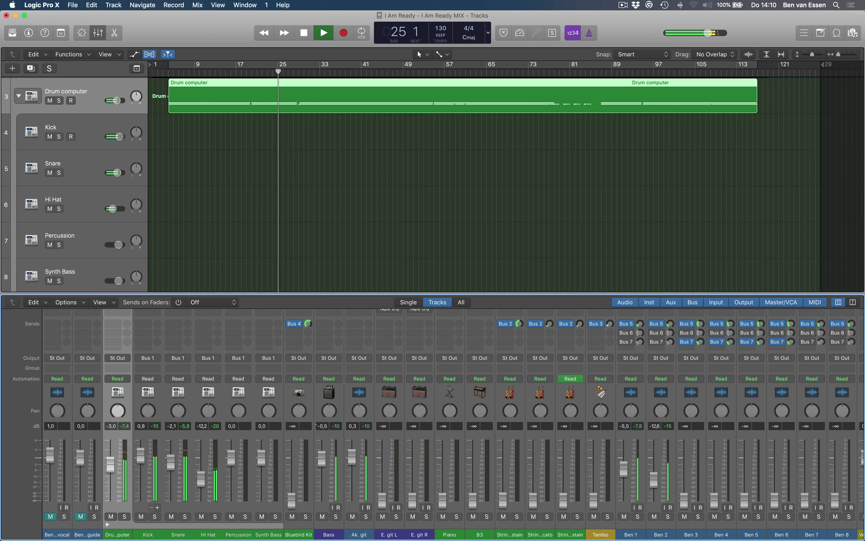
drag(322, 456, 321, 461)
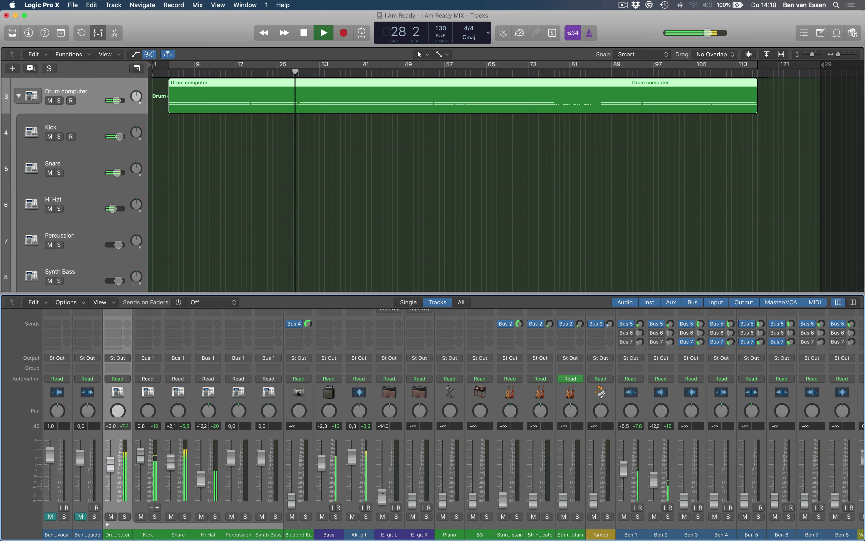
Set E. git L to about -10.4 dB panned -64, and E. git R to about -12.6 dB panned +63
drag(384, 505, 385, 484)
drag(390, 407, 416, 482)
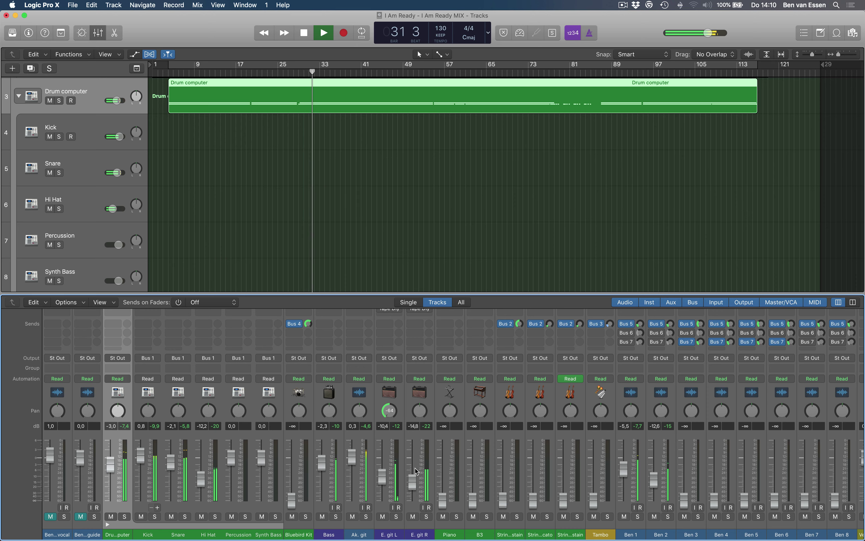
drag(419, 410, 458, 282)
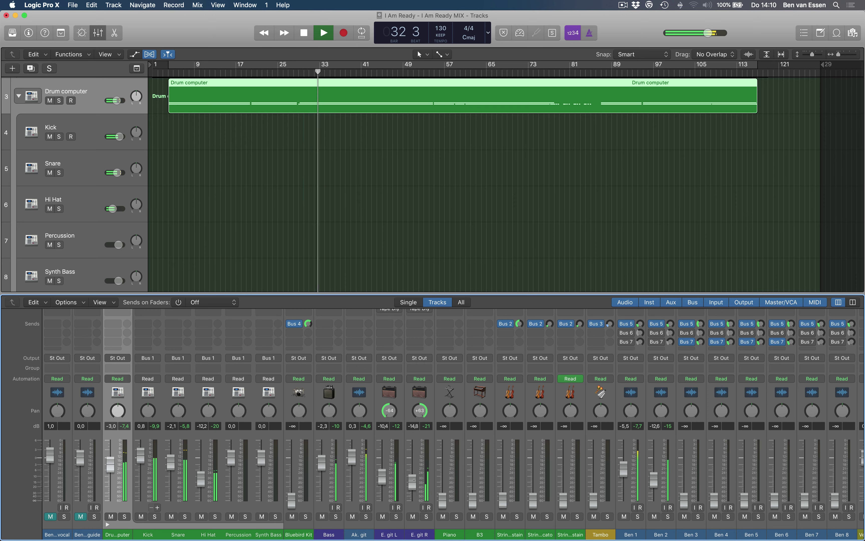
drag(412, 482, 412, 479)
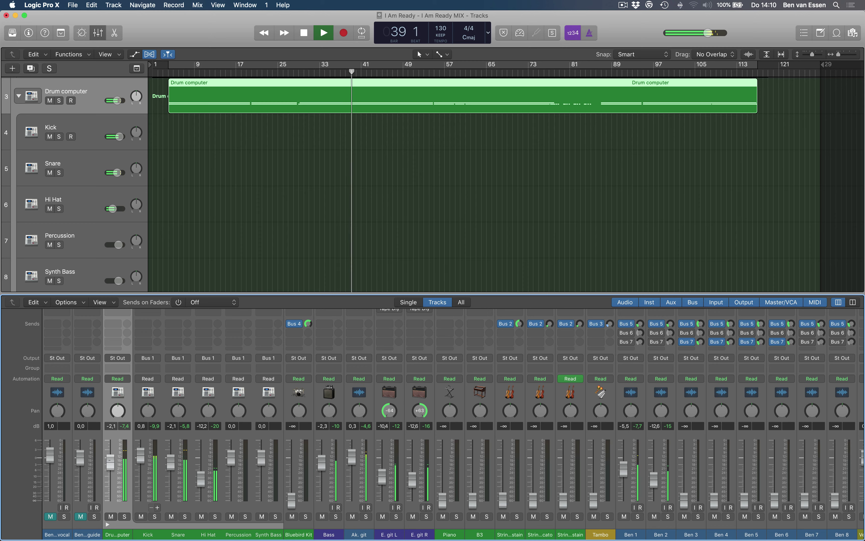
Set the Drum computer level to about -2.1 dB, and pan vocal 7 to -64 and vocal 8 to +63
drag(110, 462, 110, 460)
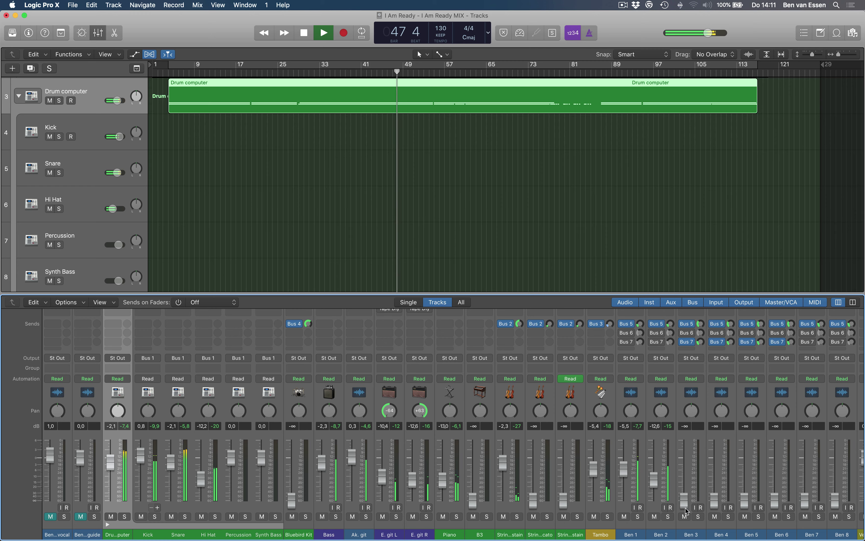
drag(816, 411, 827, 447)
drag(843, 412, 843, 386)
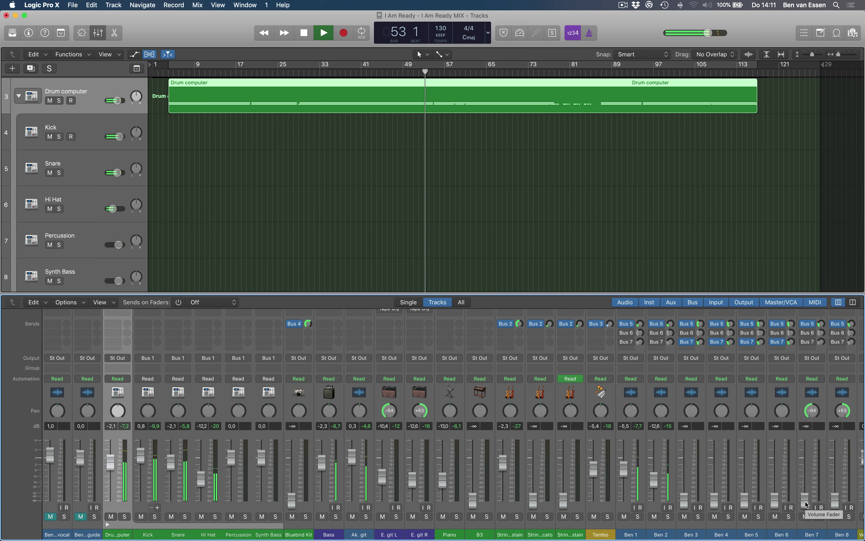
Pan vocal 3 to -64 and vocal 4 to +63, with levels of about -8.0 dB and -8.8 dB
scroll(700, 182, down, 10)
scroll(700, 182, down, 6)
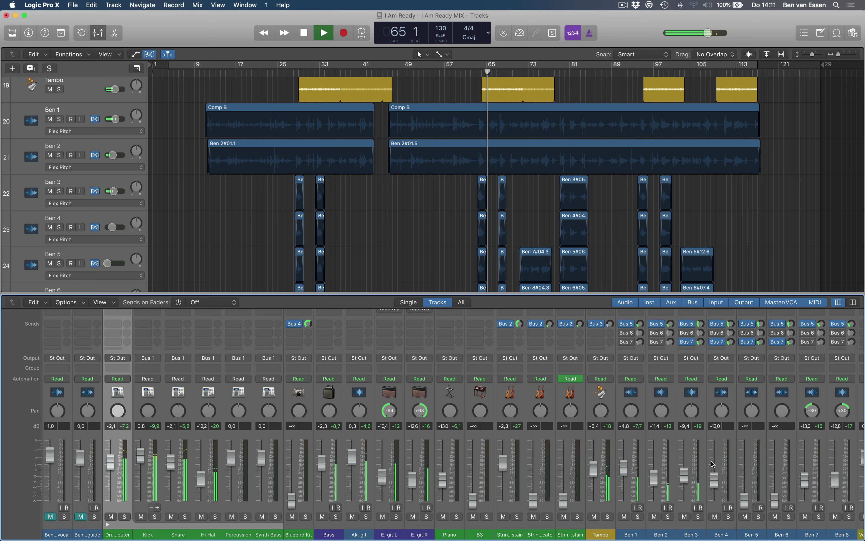
drag(714, 480, 714, 476)
drag(692, 412, 680, 489)
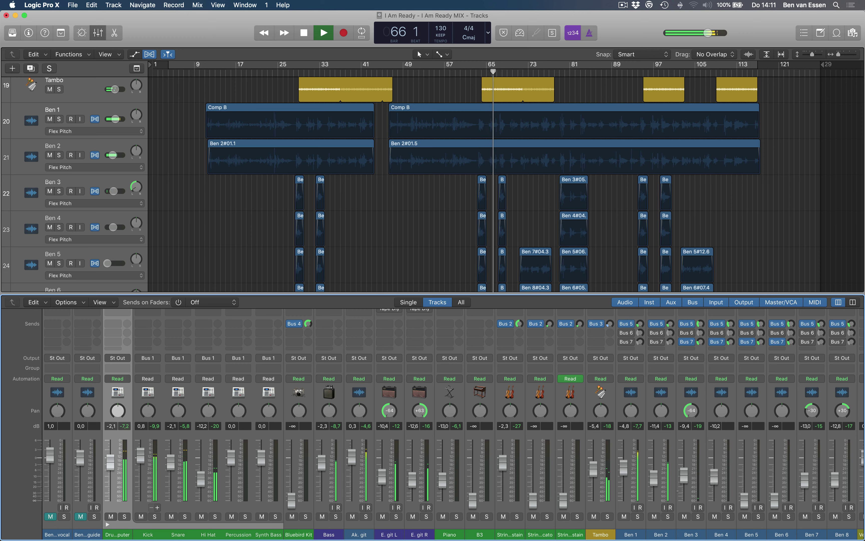
drag(721, 411, 721, 347)
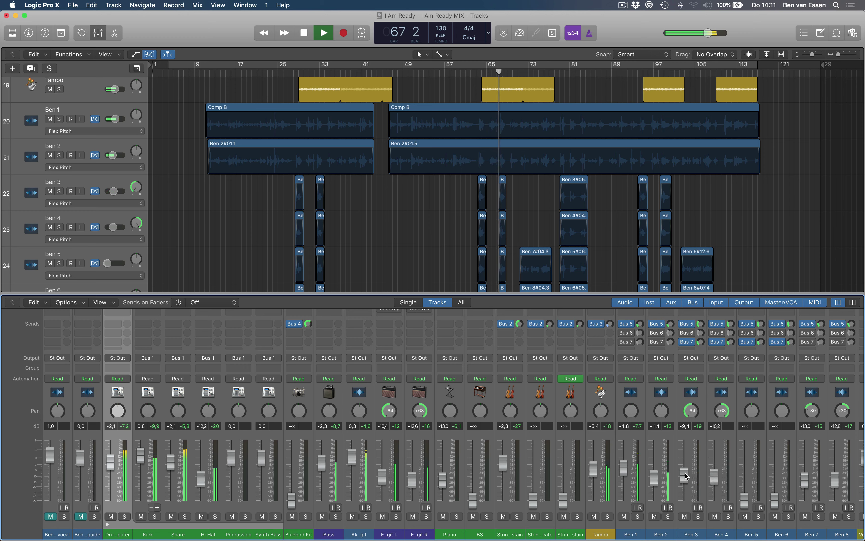
drag(714, 479, 682, 473)
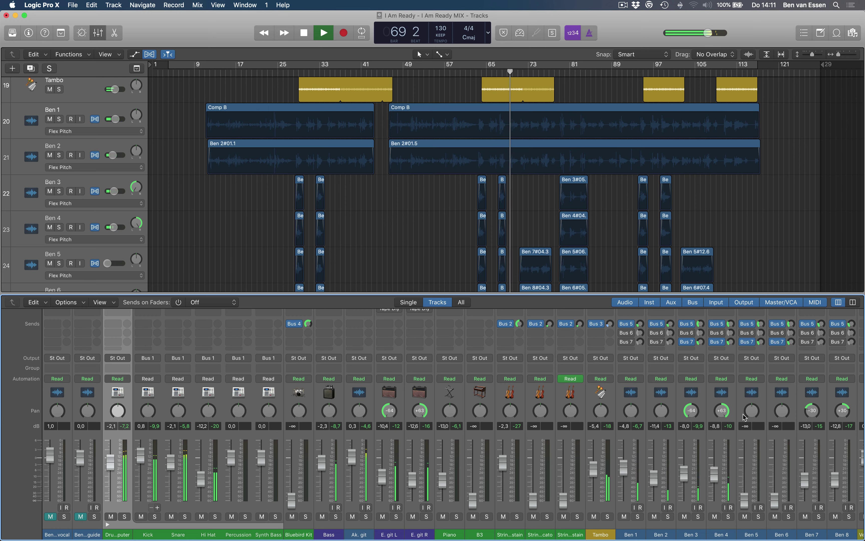
Pan vocal 5 to -64 and vocal 6 to +63, and raise vocal 5 to about -11.2 dB
drag(751, 411, 752, 464)
drag(782, 411, 781, 376)
drag(792, 323, 807, 286)
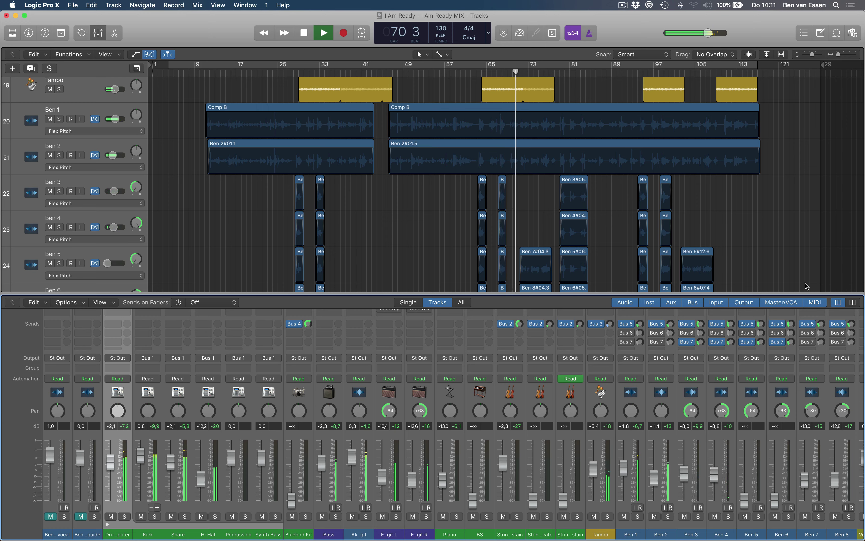
mouse_move(744, 499)
mouse_down()
mouse_move(744, 474)
mouse_move(774, 477)
mouse_move(745, 481)
mouse_up()
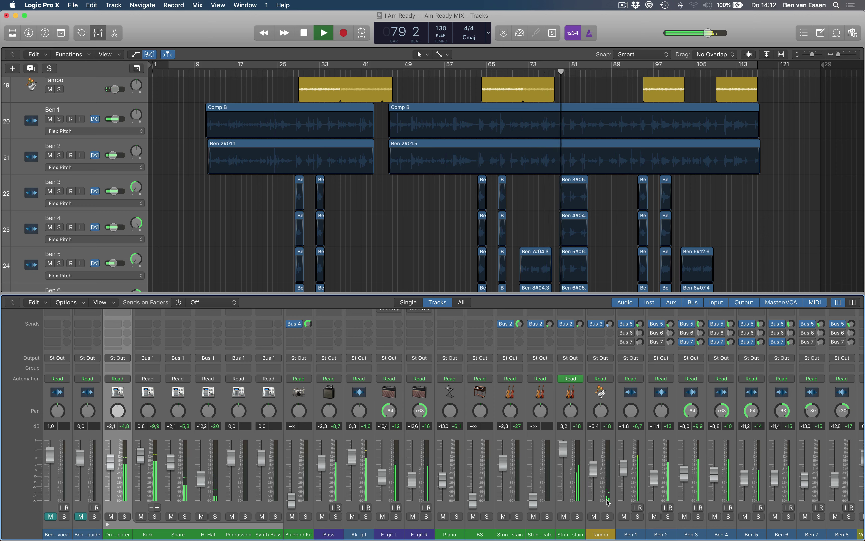
Raise the Bluebird Kit to about -0.6 dB and set Strings staccato and Strings acc sustain to about -3.7 dB
scroll(607, 502, right, 2)
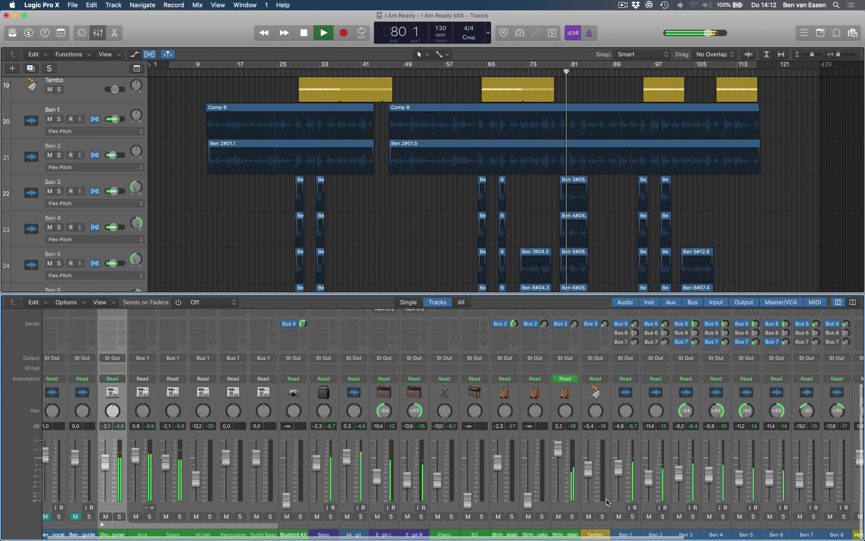
drag(282, 504, 282, 464)
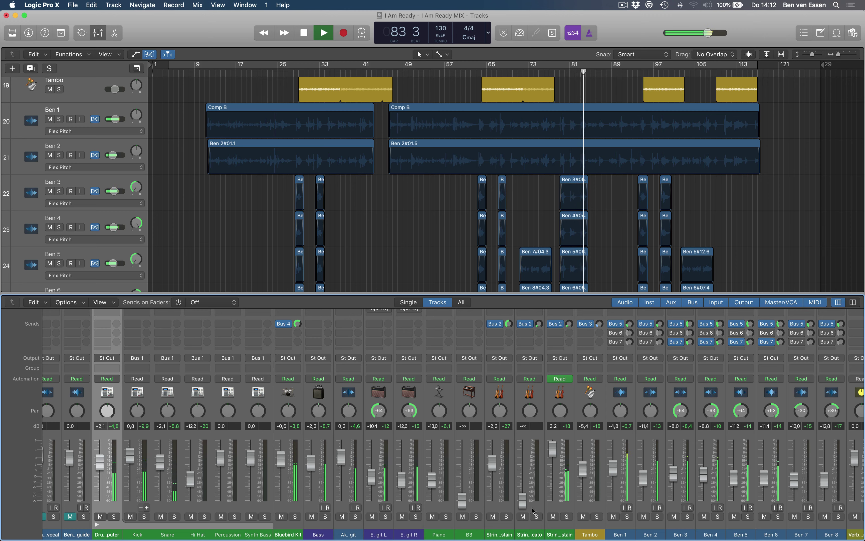
drag(522, 502, 552, 464)
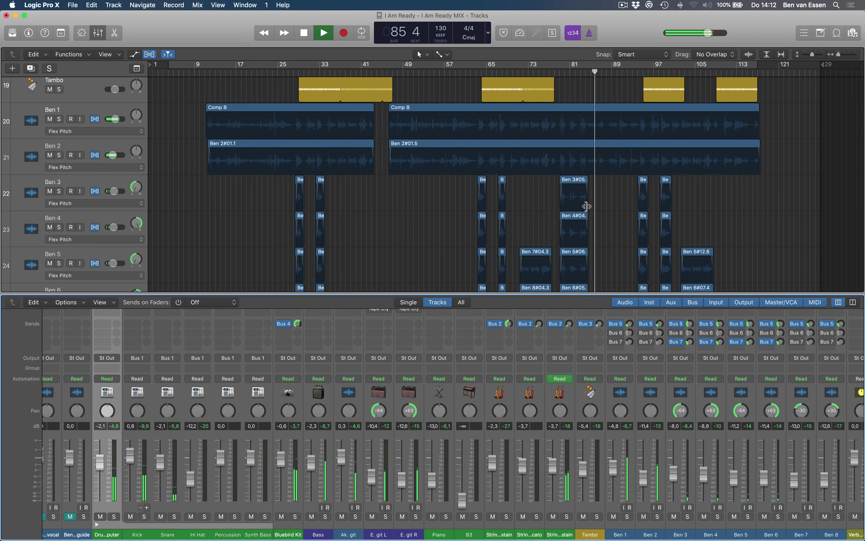
Set Ak. git to about 1.4 dB and Tambo to about -4.4 dB, and stop playback at the end of the song
scroll(583, 204, up, 5)
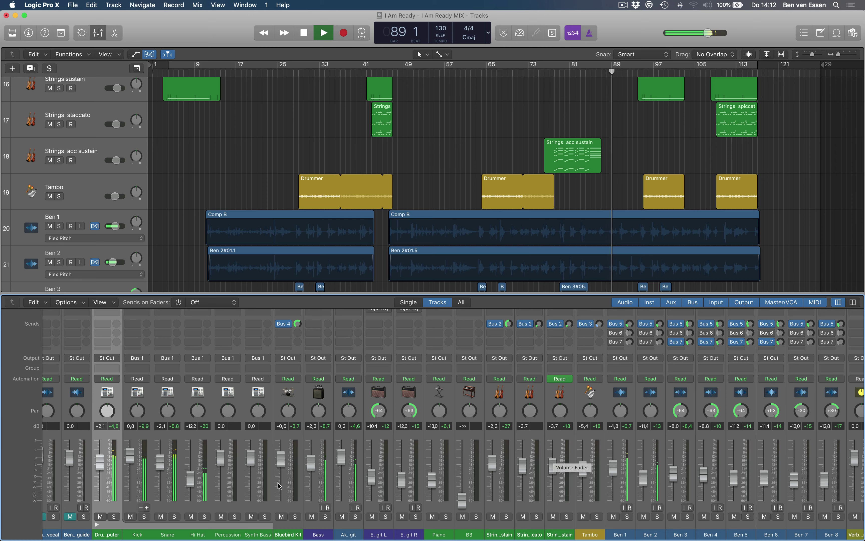
drag(342, 453, 341, 453)
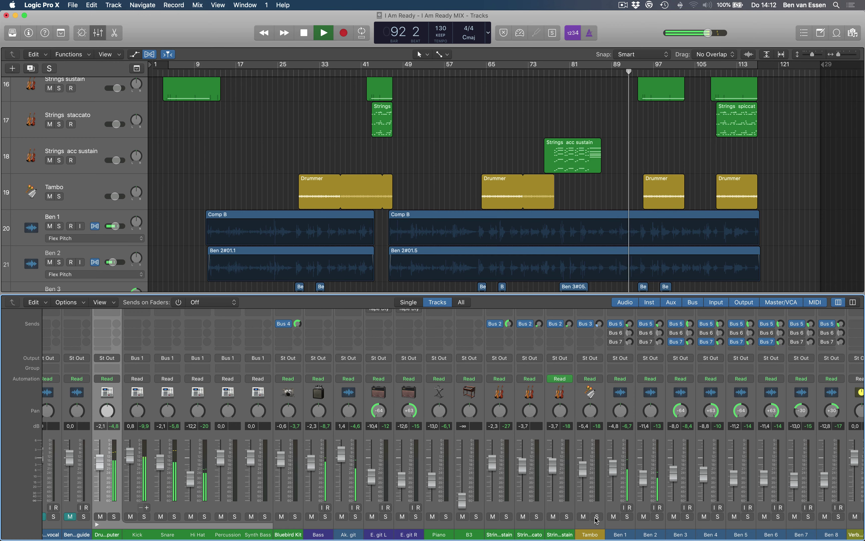
scroll(695, 517, right, 3)
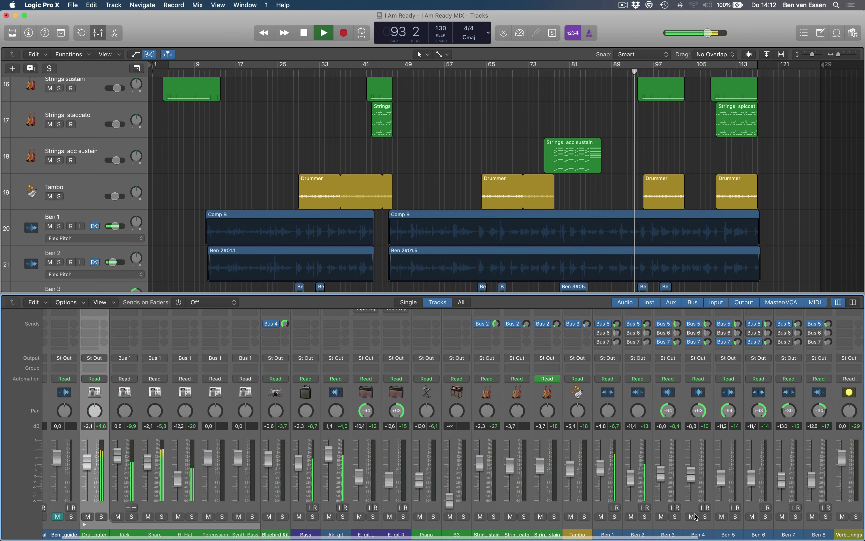
scroll(695, 516, right, 1)
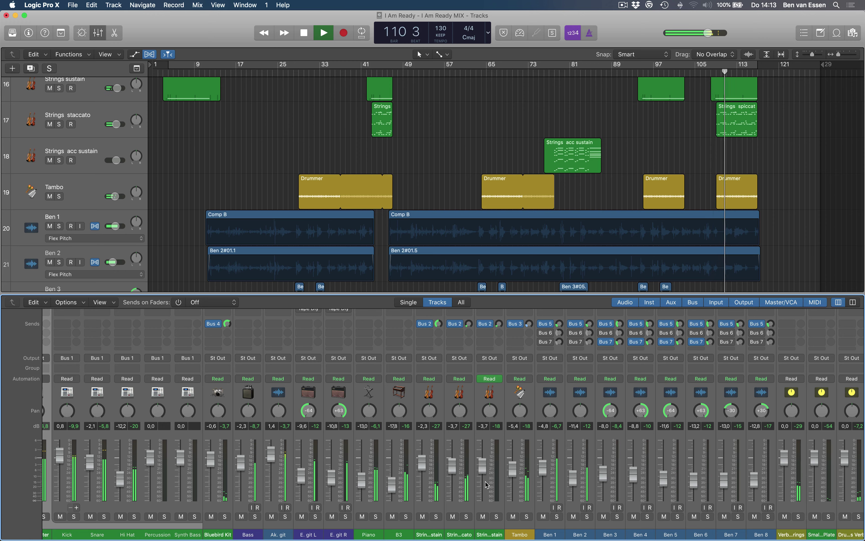
drag(512, 467, 512, 466)
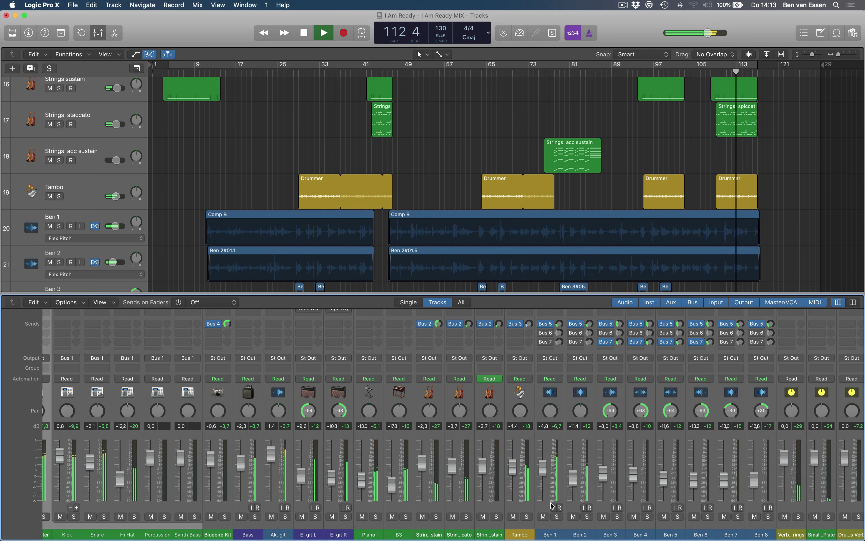
scroll(552, 506, right, 2)
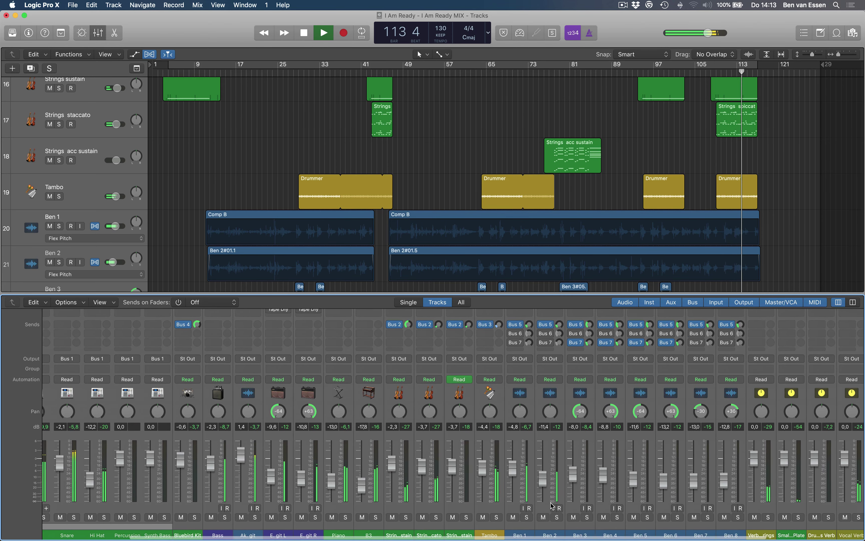
scroll(552, 506, left, 3)
scroll(552, 506, left, 3)
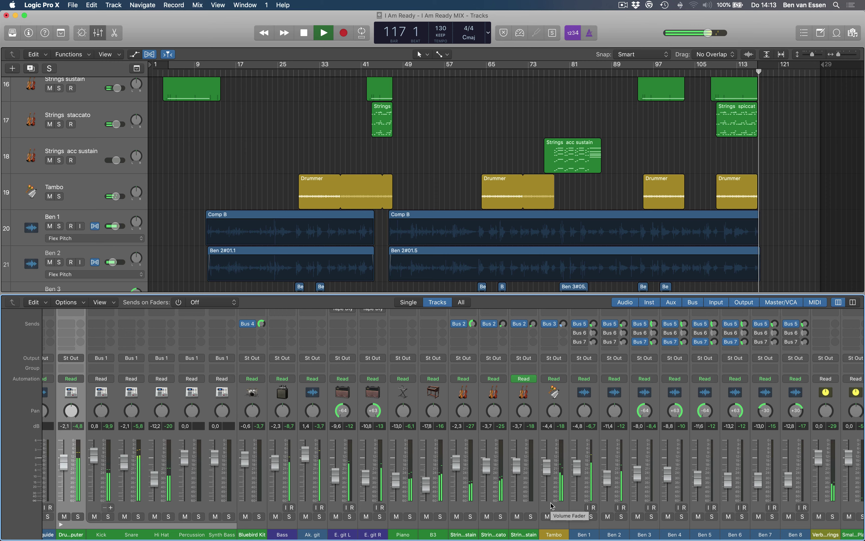
key(space)
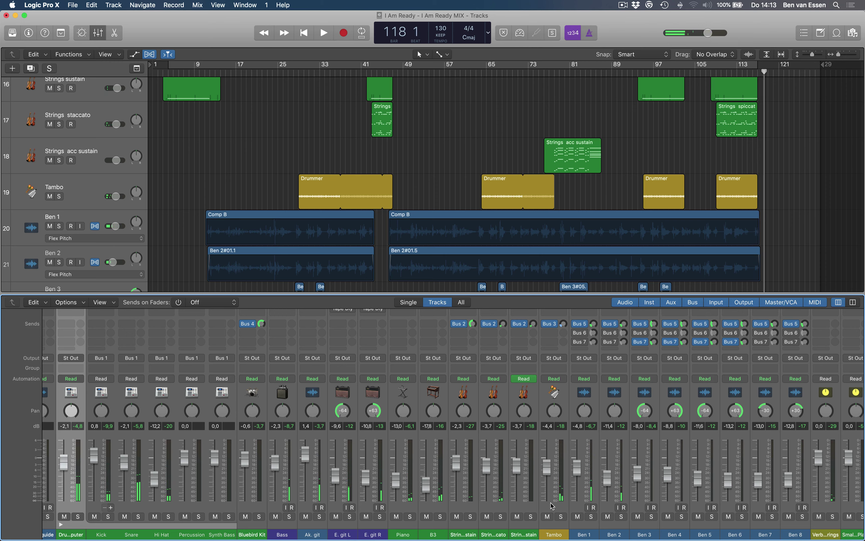